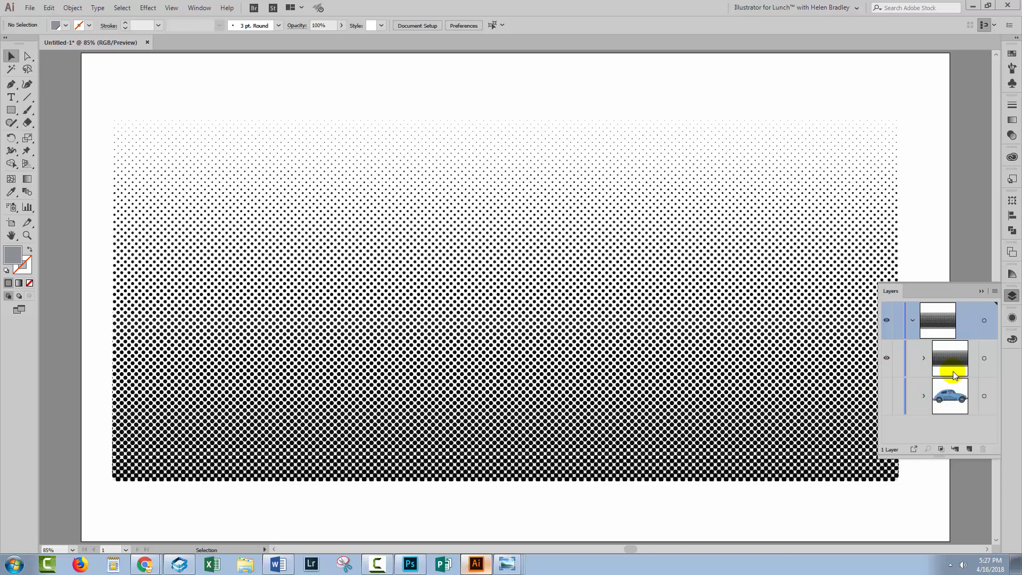
# Select the halftone dot group and copy it to the clipboard.
pyautogui.click(983, 358)
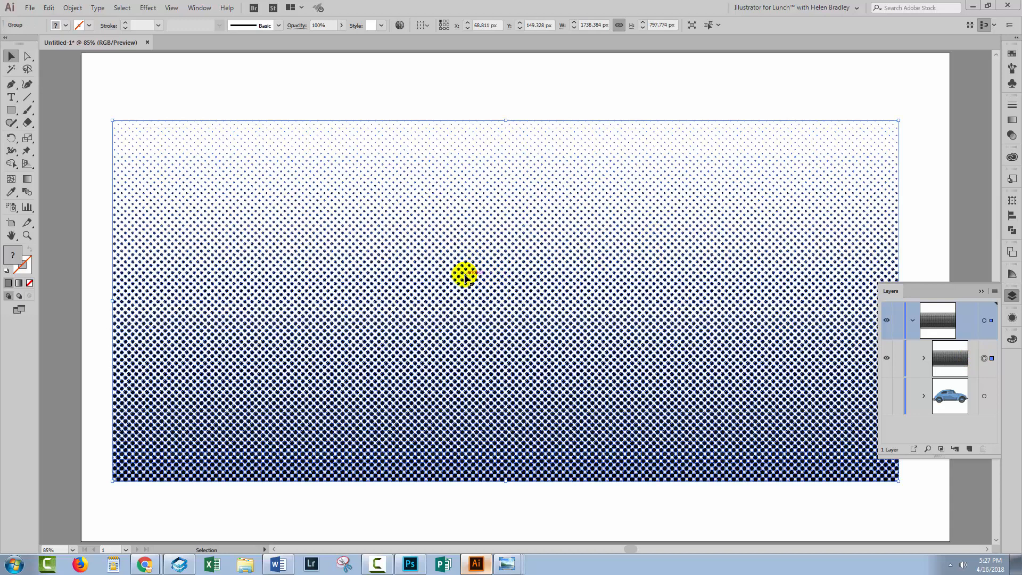
pyautogui.click(49, 9)
pyautogui.click(69, 62)
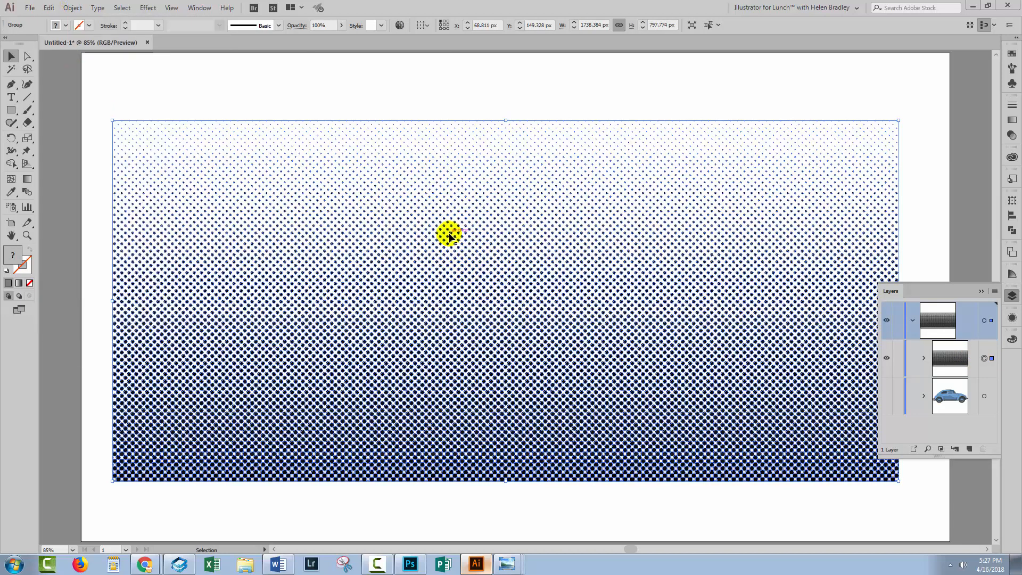
# Hide the halftone group, show the car group and select the car.
pyautogui.click(887, 360)
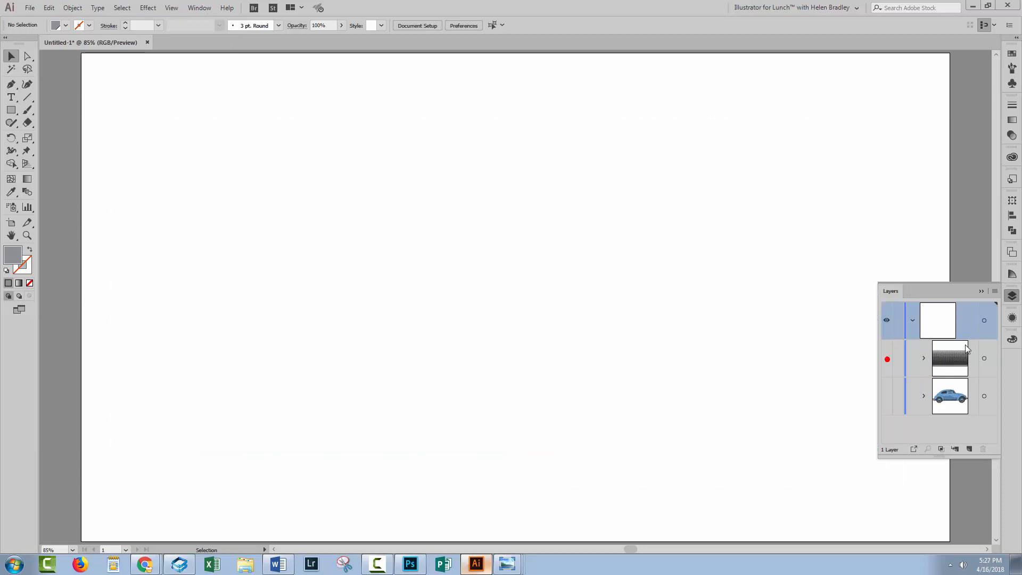
pyautogui.click(887, 396)
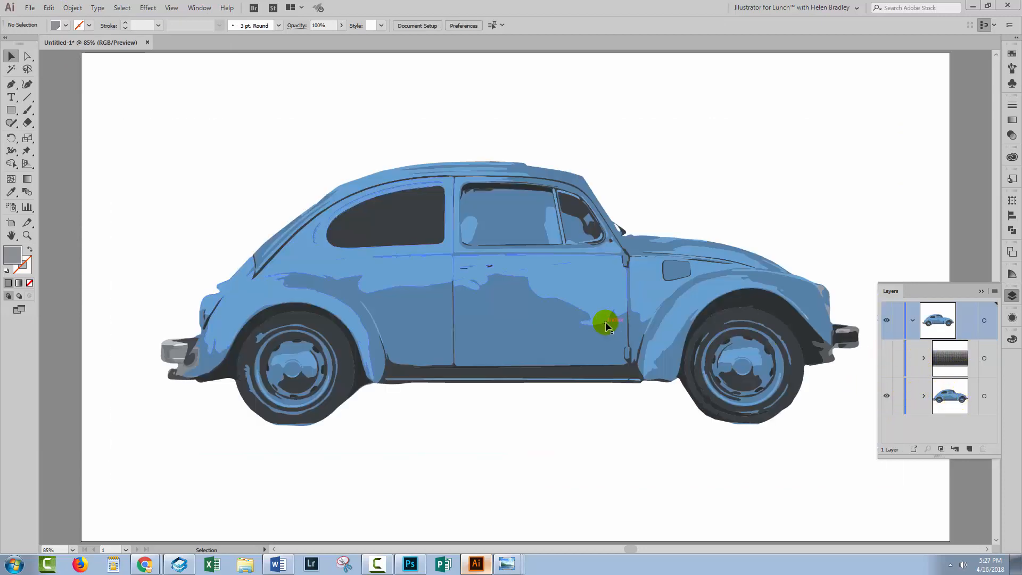
pyautogui.click(984, 397)
pyautogui.click(787, 370)
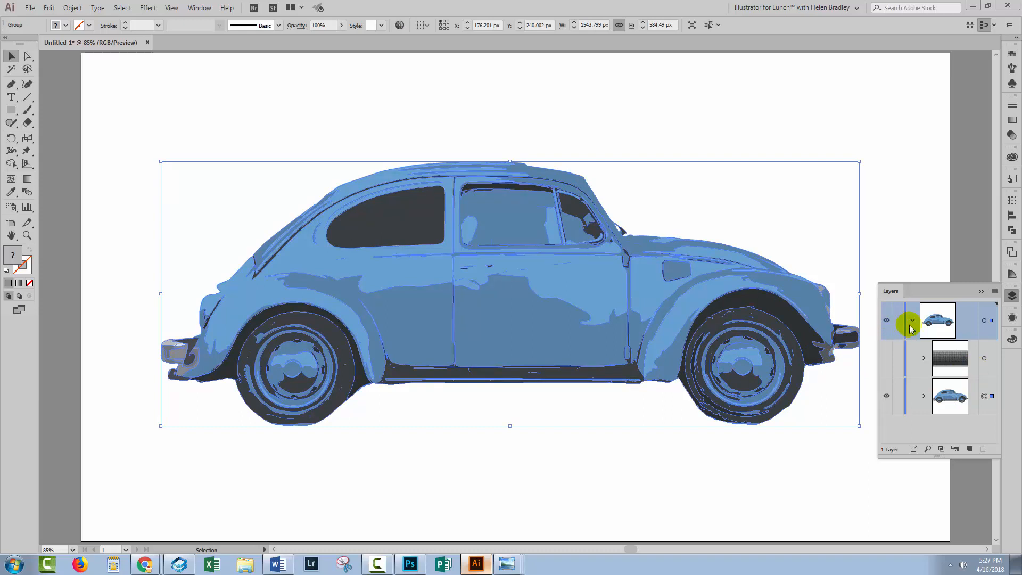
# Inspect the opacity and mask options in the car group's appearance attributes.
pyautogui.click(1011, 318)
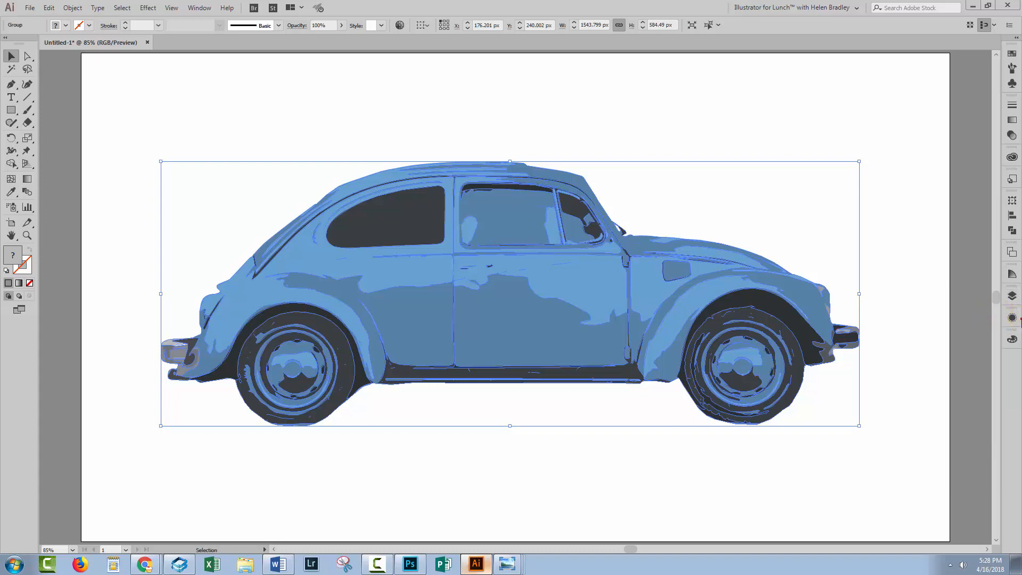
pyautogui.click(1013, 320)
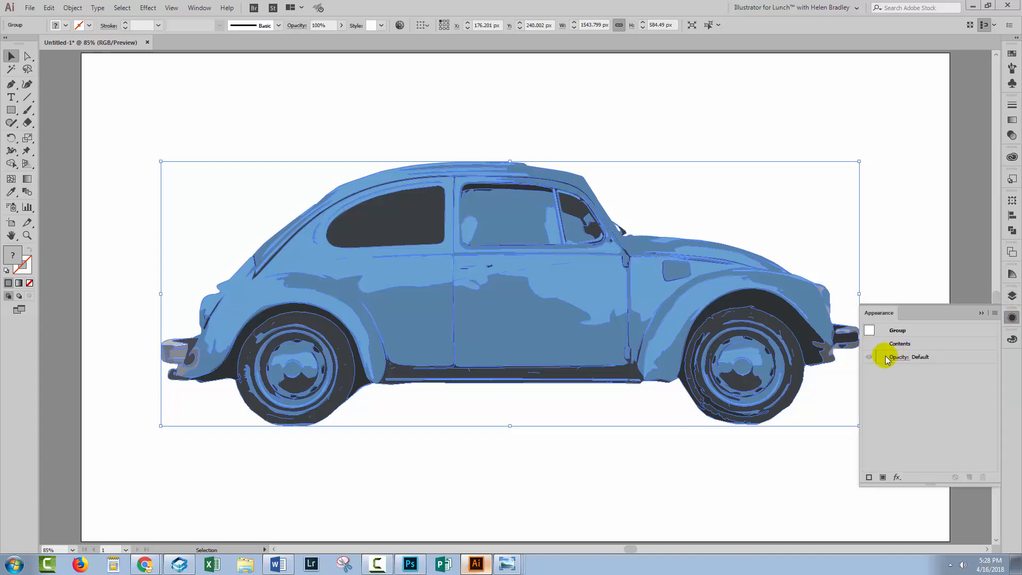
pyautogui.click(898, 357)
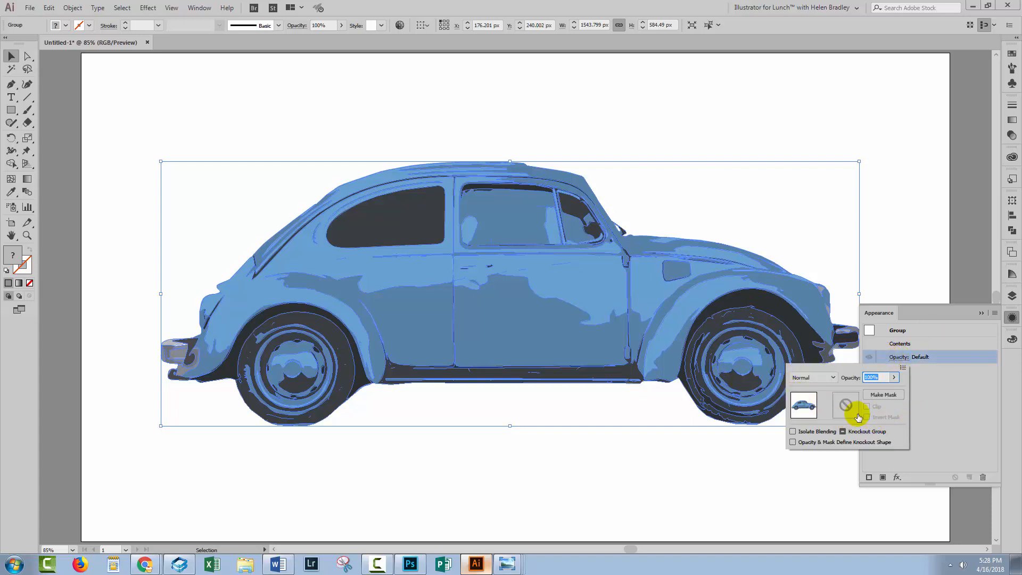
pyautogui.click(981, 314)
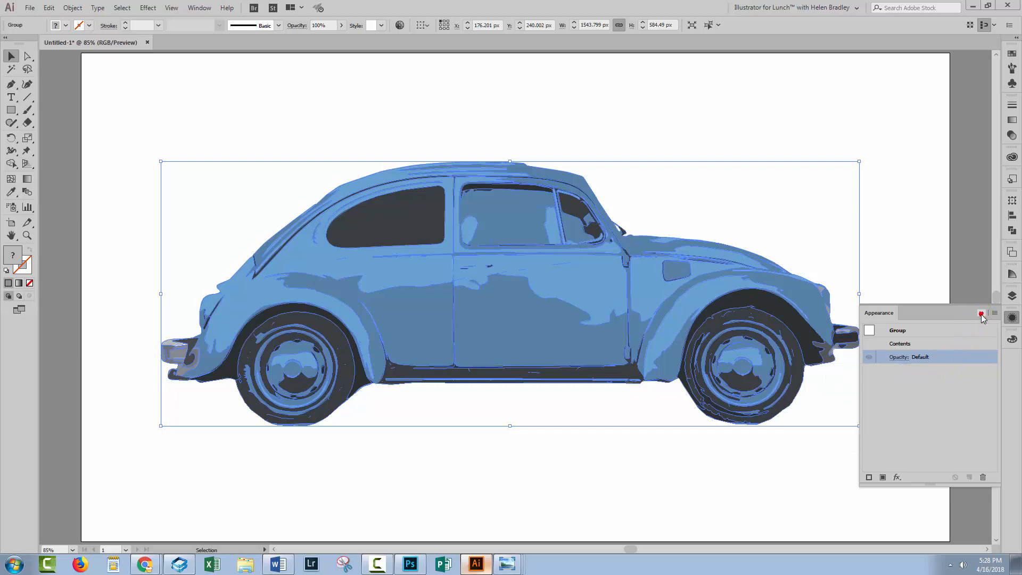
pyautogui.click(981, 314)
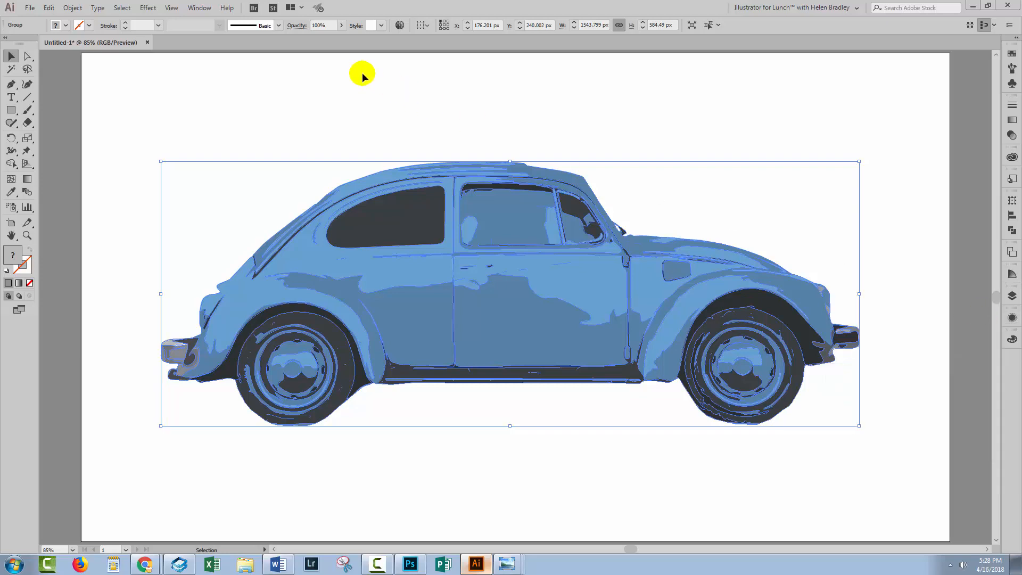
# Display the Transparency settings and add an opacity mask to the car group with Clip turned off.
pyautogui.click(198, 7)
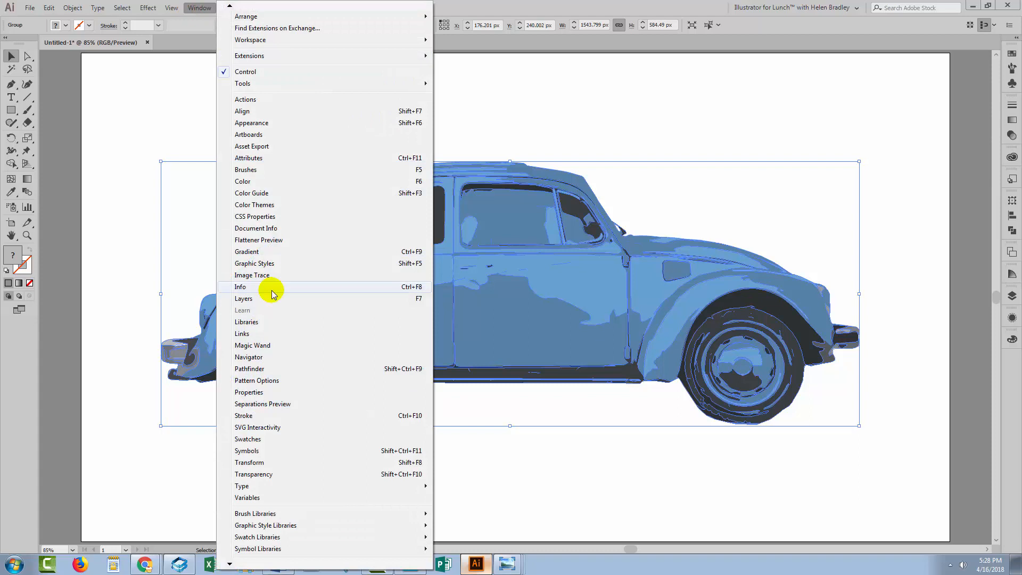
pyautogui.click(251, 474)
pyautogui.moveTo(945, 100)
pyautogui.mouseDown()
pyautogui.moveTo(744, 102)
pyautogui.moveTo(847, 68)
pyautogui.mouseUp()
pyautogui.click(981, 101)
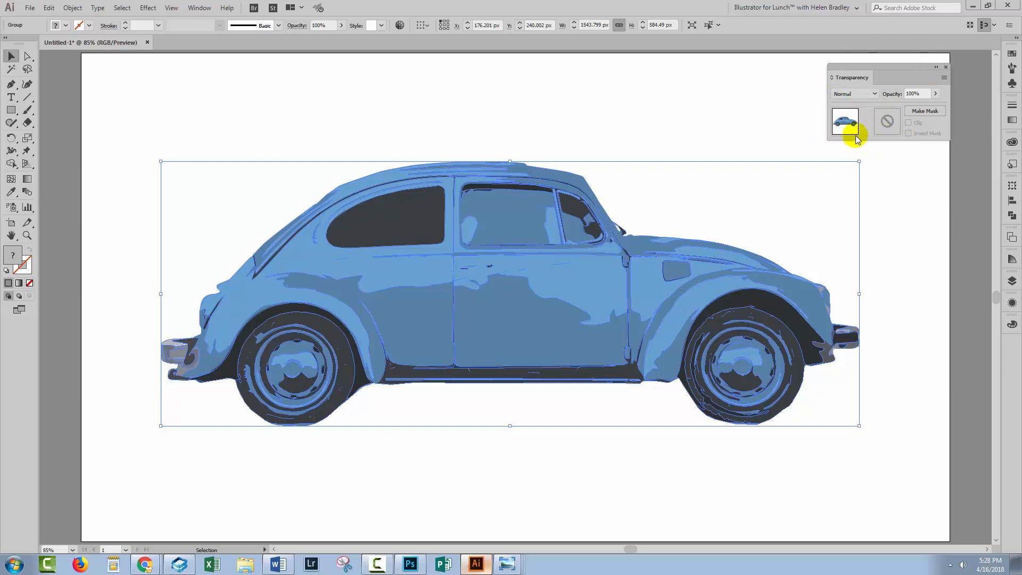
pyautogui.click(927, 112)
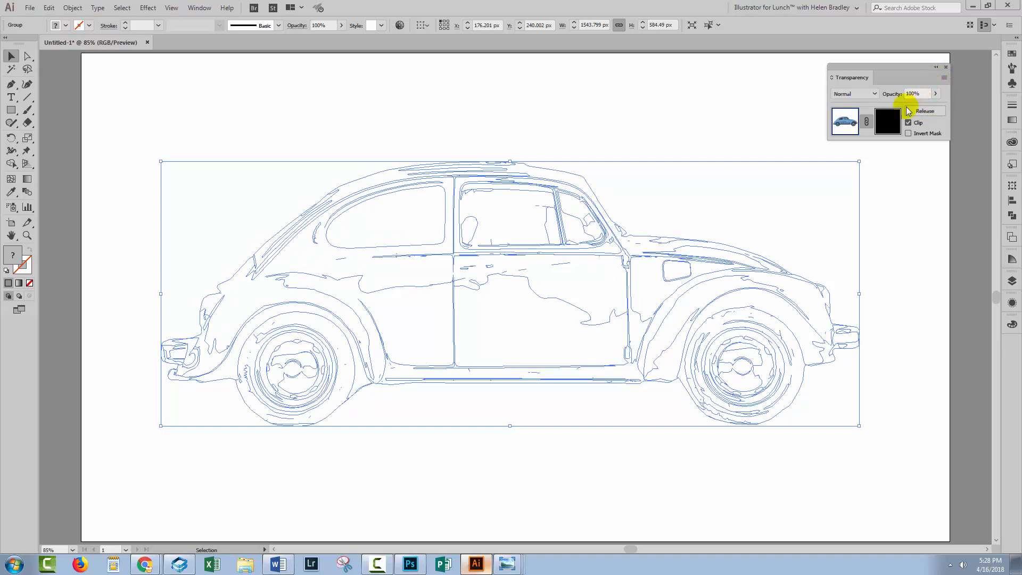
pyautogui.click(908, 122)
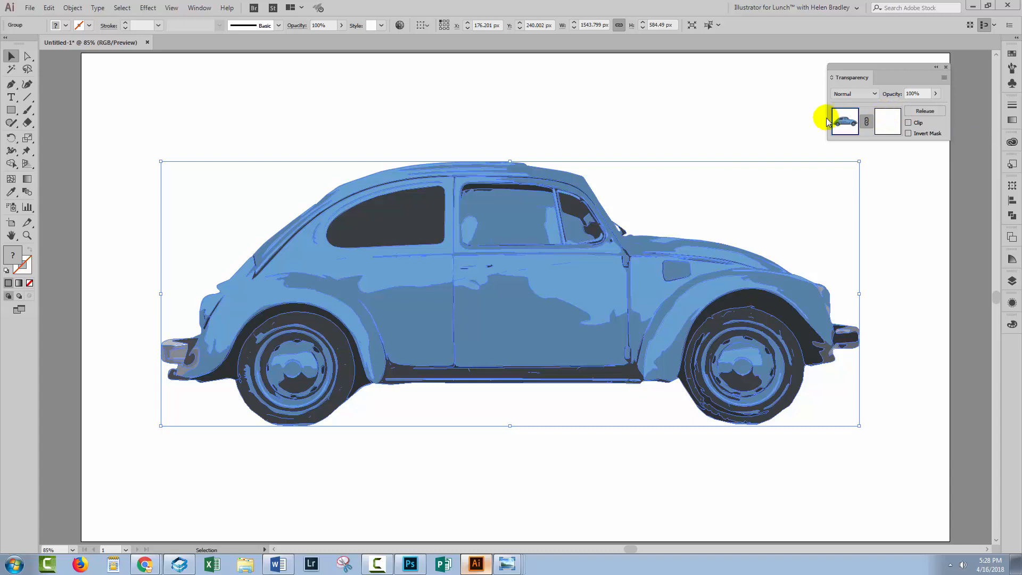
# Enter the car's opacity mask for editing and float the Layers panel beside the car.
pyautogui.click(887, 128)
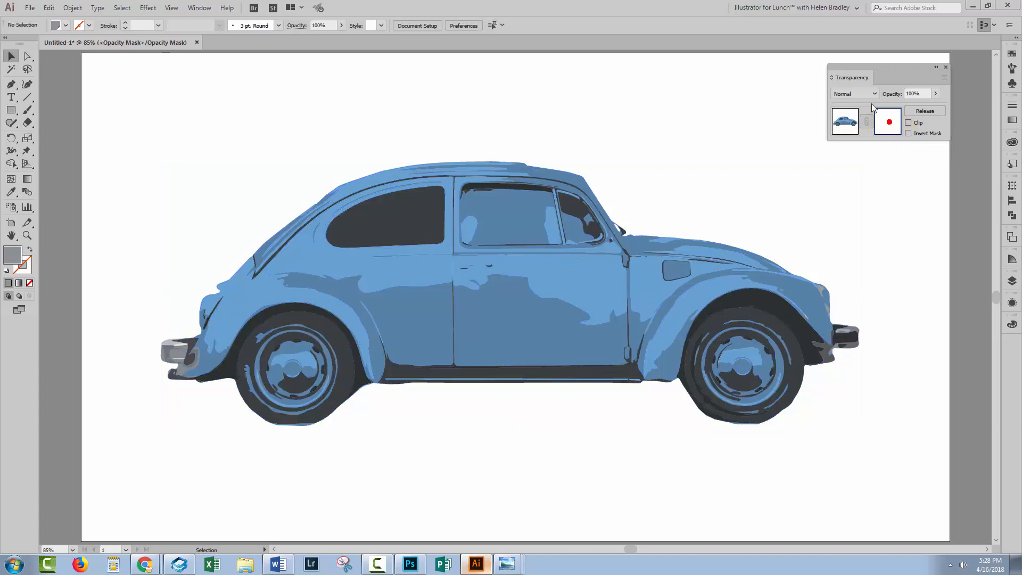
pyautogui.click(1011, 281)
pyautogui.moveTo(912, 276); pyautogui.dragTo(148, 107)
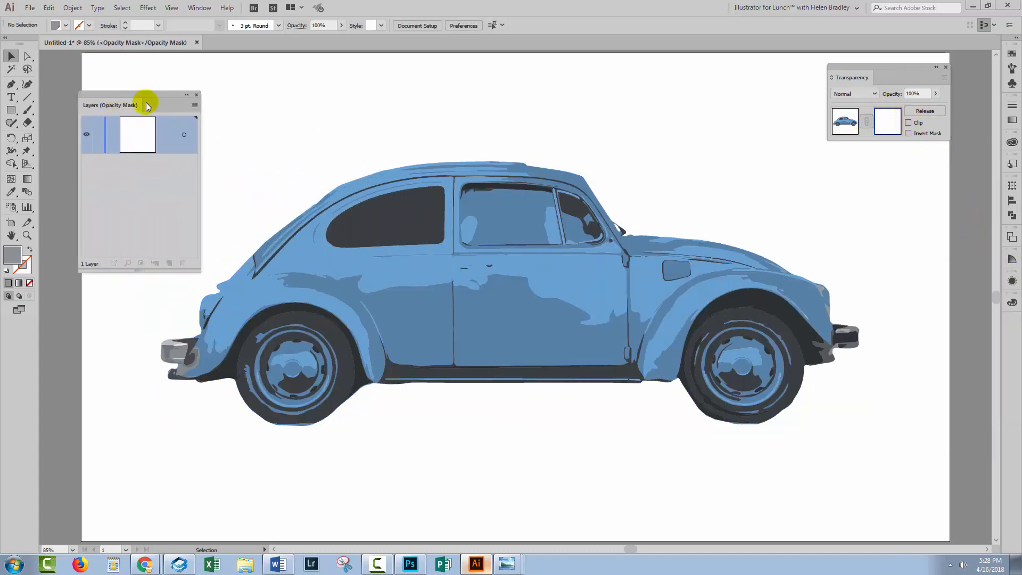
# Switch between the car artwork and its opacity mask to compare the layer contents of each.
pyautogui.click(845, 121)
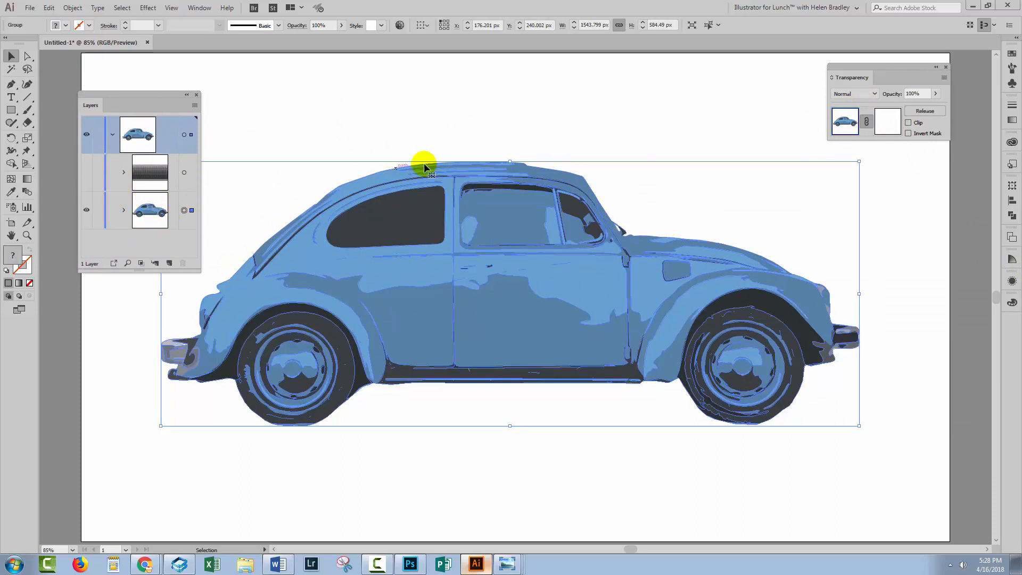
pyautogui.click(887, 125)
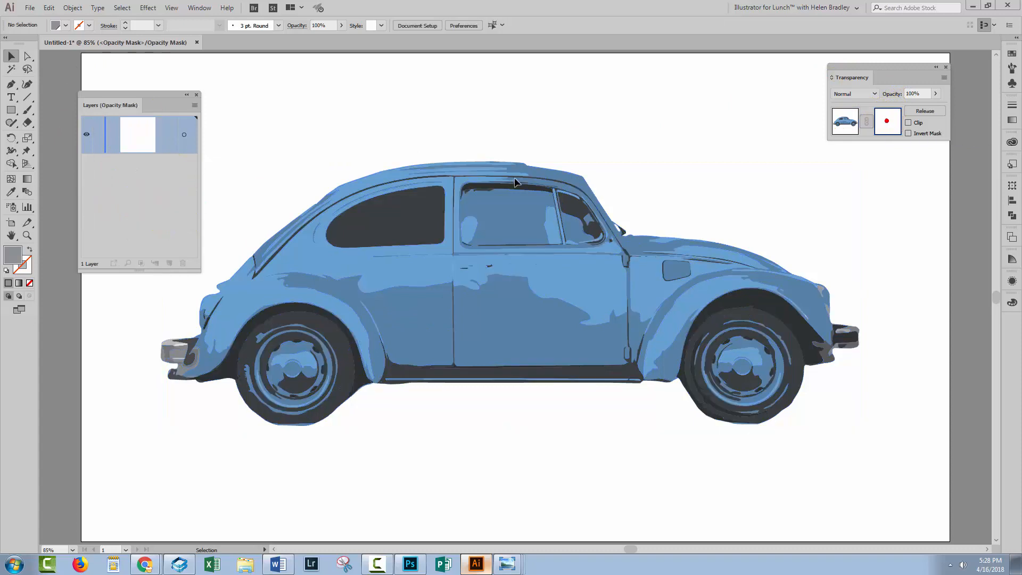
pyautogui.click(111, 145)
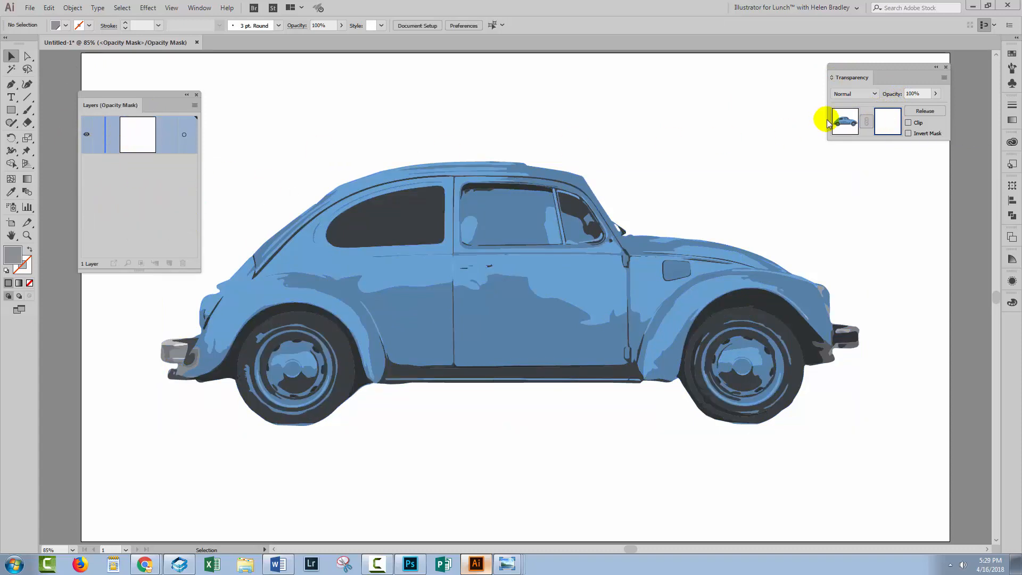
pyautogui.click(882, 127)
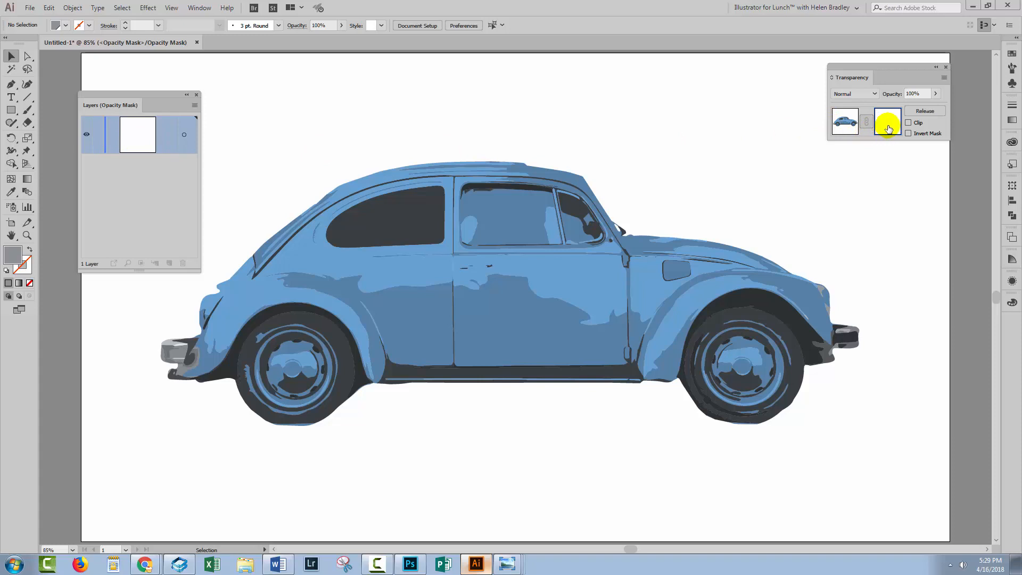
pyautogui.click(845, 127)
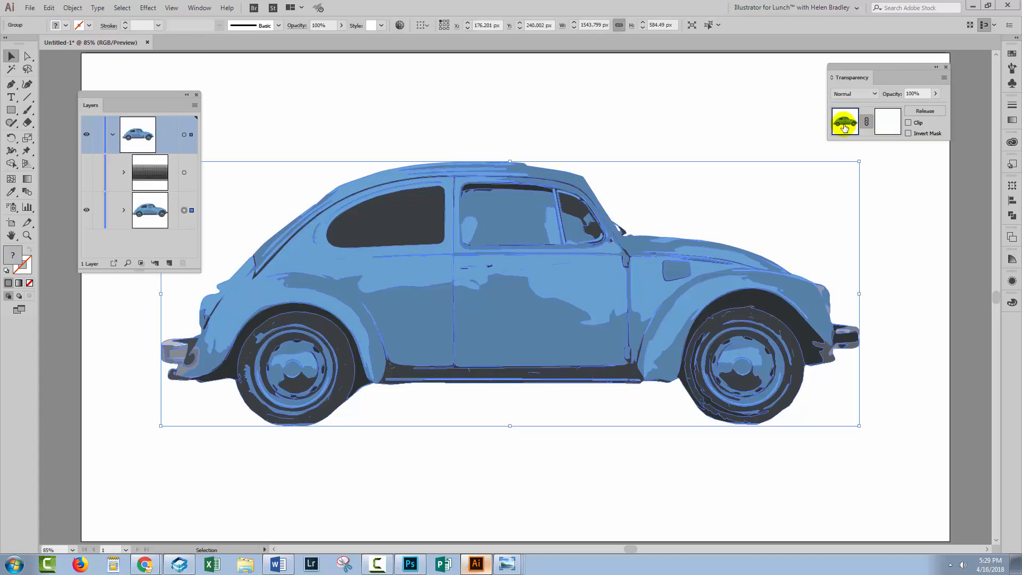
# Paste the copied halftone group into the car's opacity mask, merging conflicting swatches, and deselect it.
pyautogui.click(882, 130)
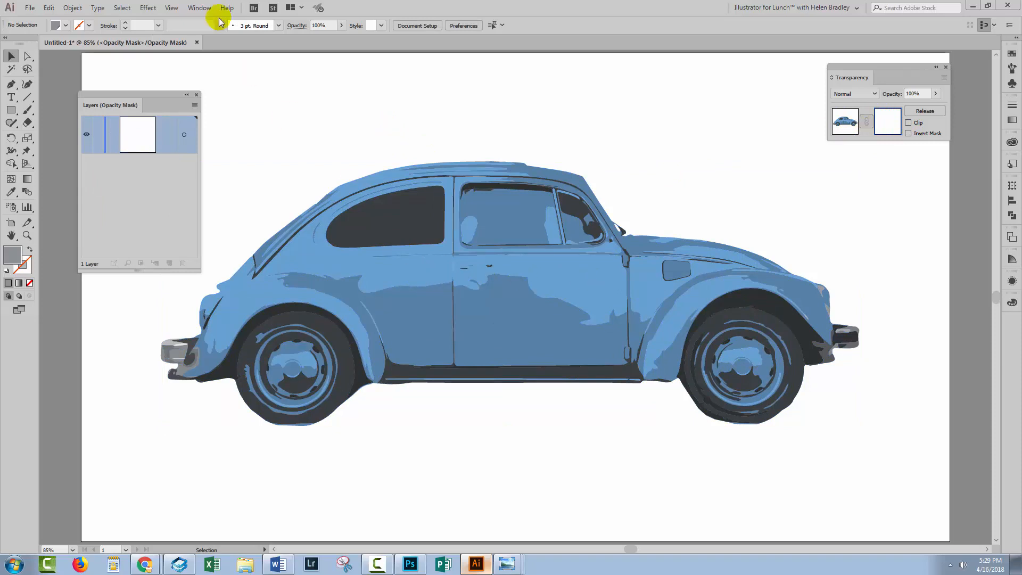
pyautogui.click(56, 9)
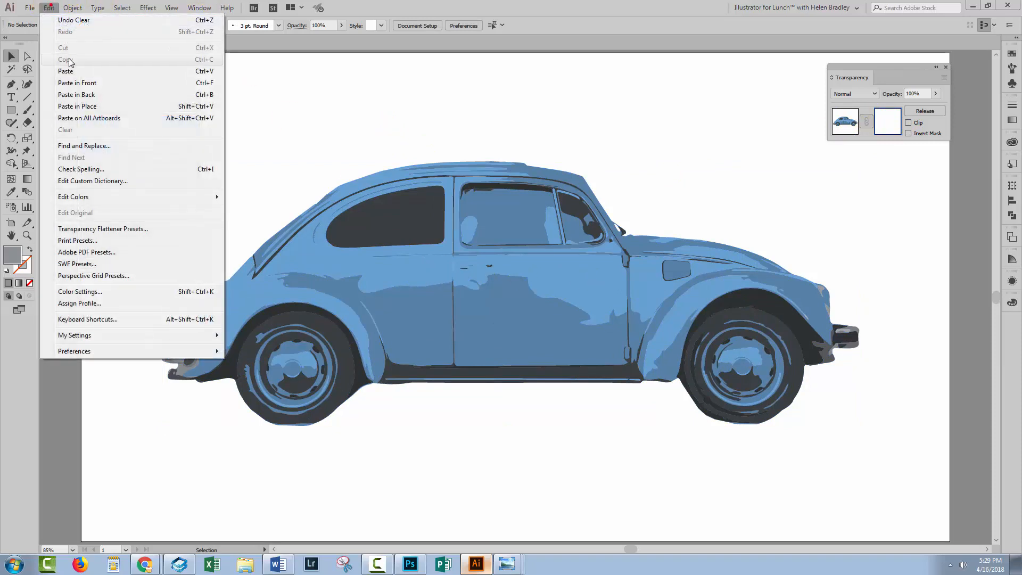
pyautogui.click(69, 70)
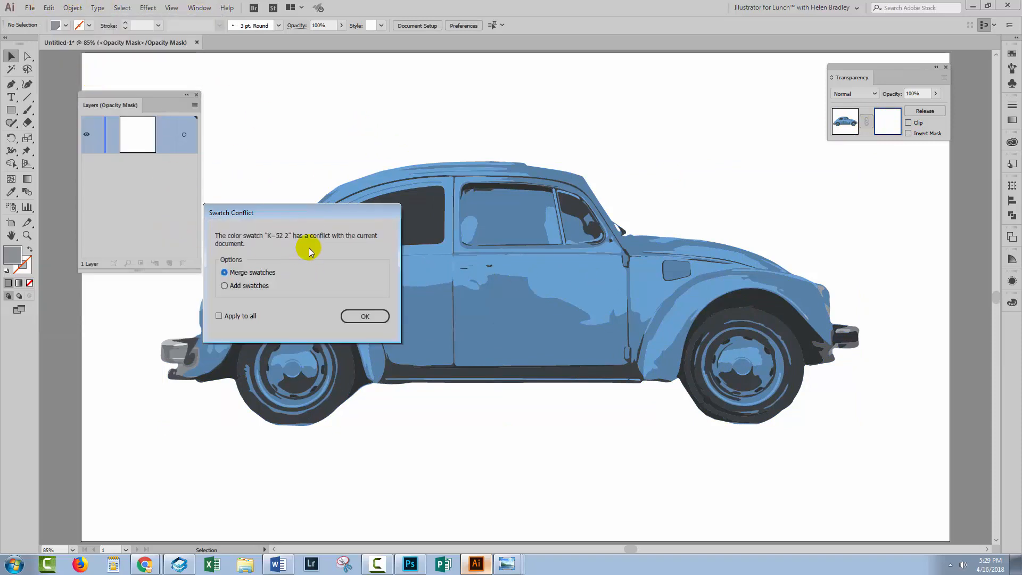
pyautogui.click(350, 315)
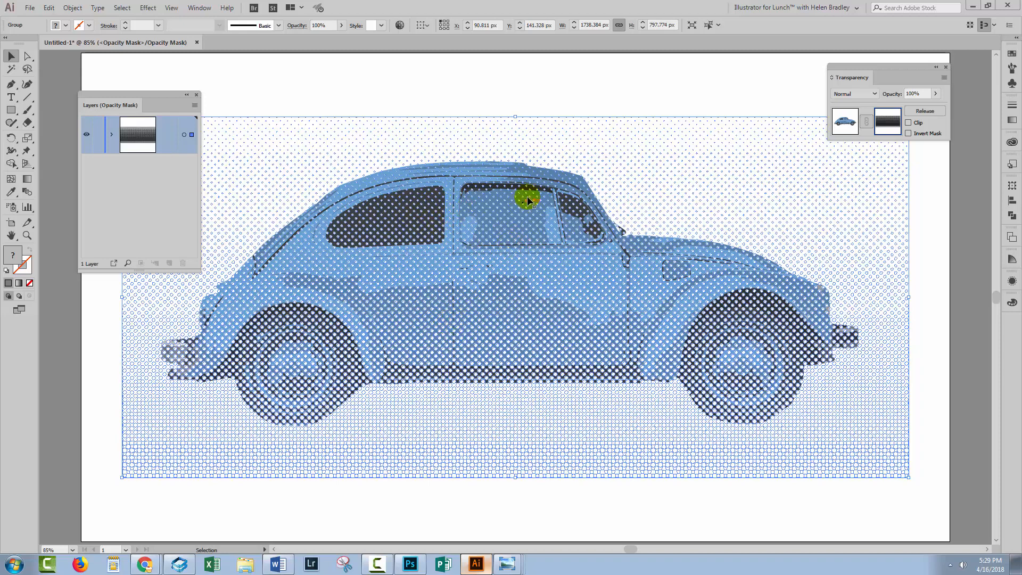
pyautogui.click(647, 81)
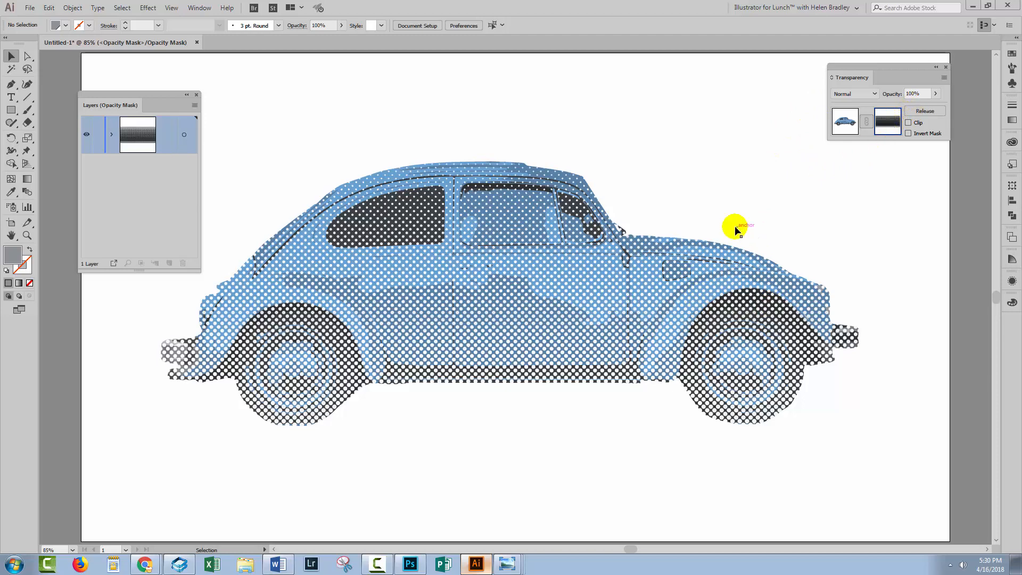
# Try a black fill on the mask's halftone dots, replace it with a medium grey swatch, and deselect them.
pyautogui.click(579, 281)
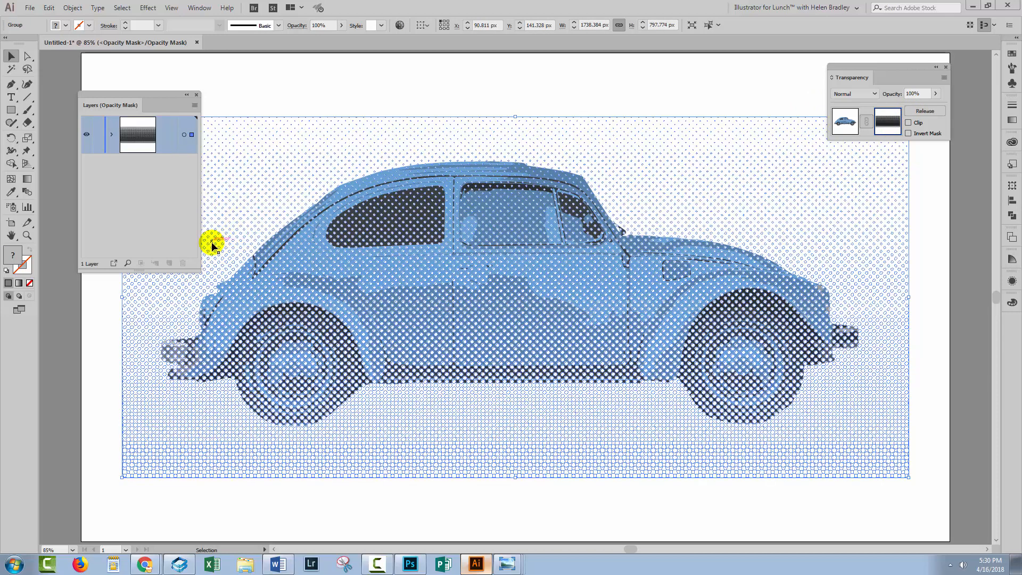
pyautogui.click(11, 256)
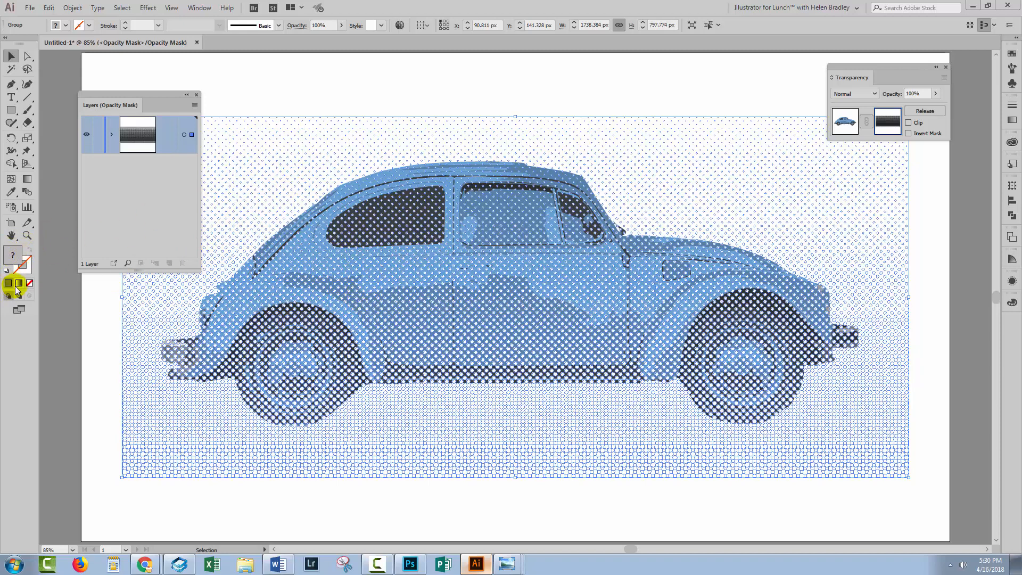
pyautogui.click(13, 256)
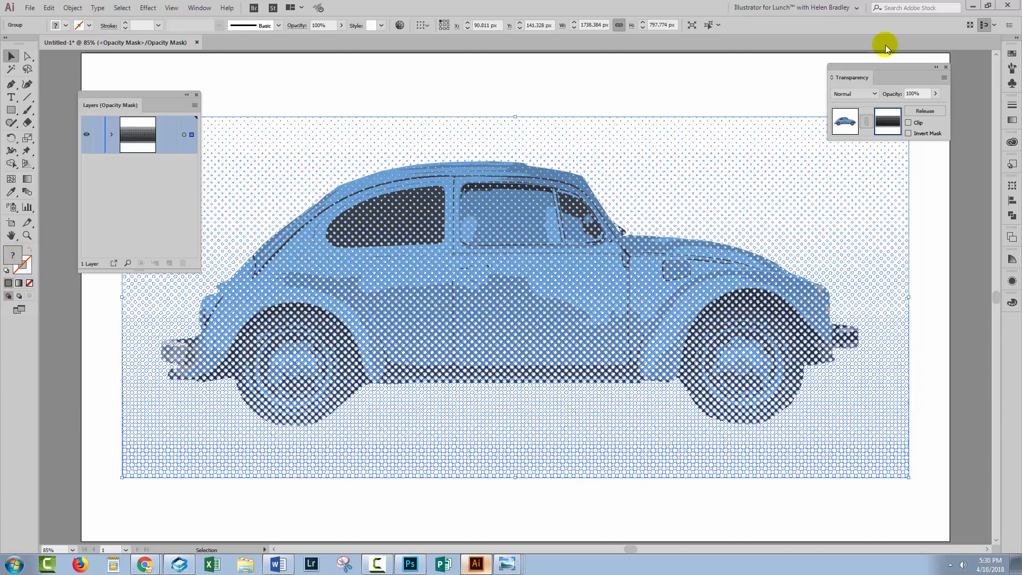
pyautogui.click(1012, 53)
pyautogui.click(929, 86)
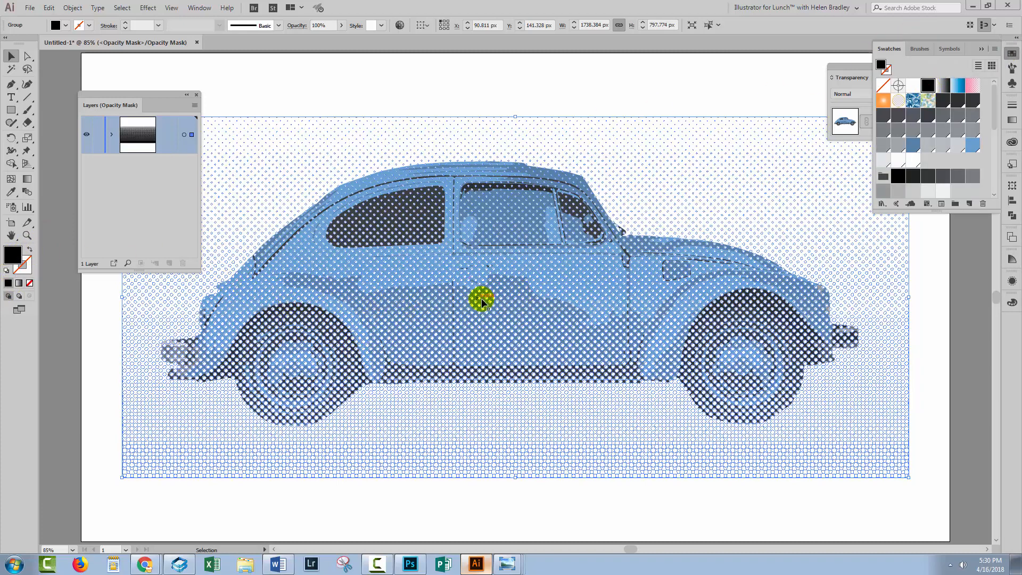
pyautogui.click(914, 131)
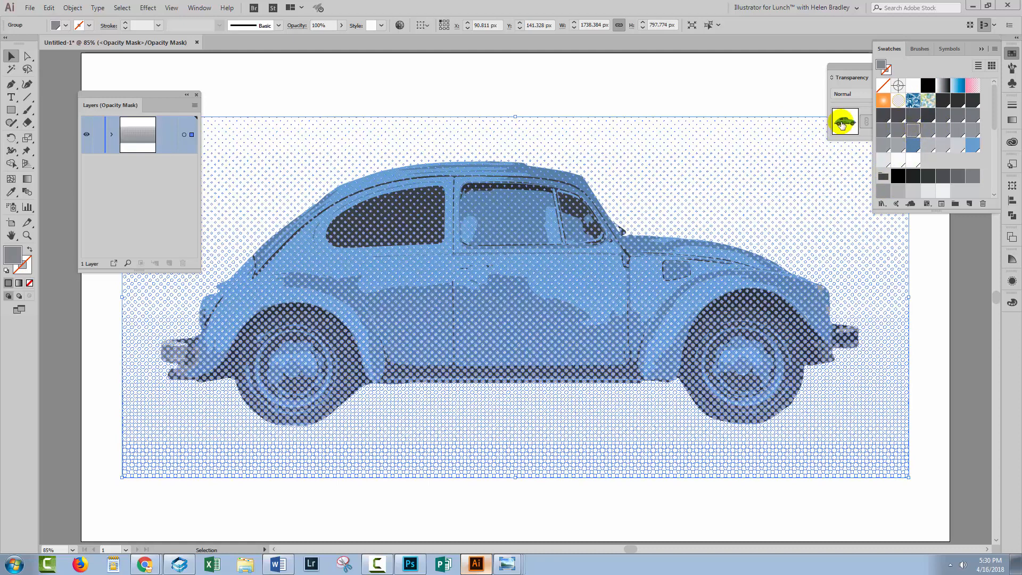
pyautogui.click(538, 87)
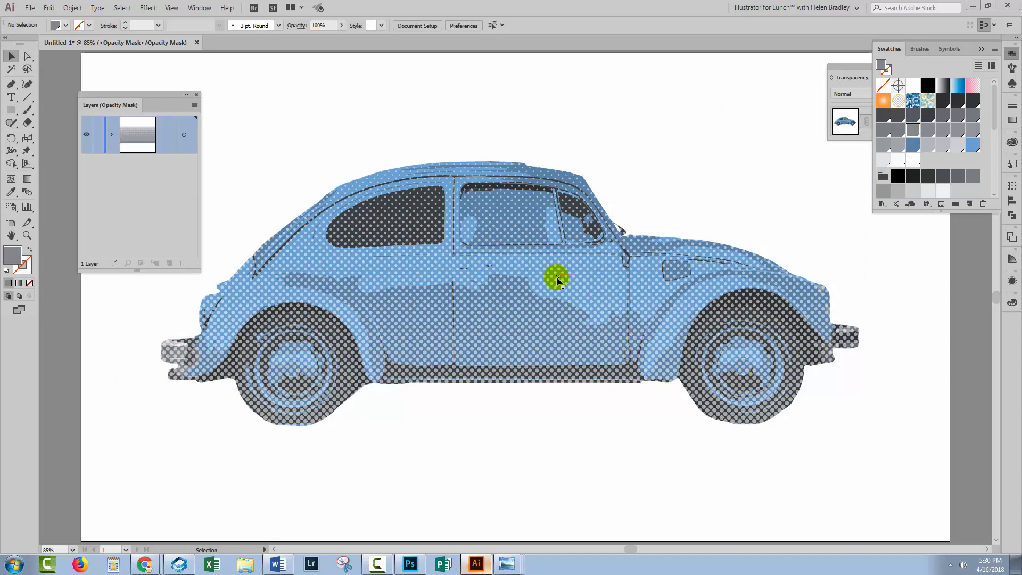
# Reselect the halftone group inside the car's opacity mask.
pyautogui.click(531, 160)
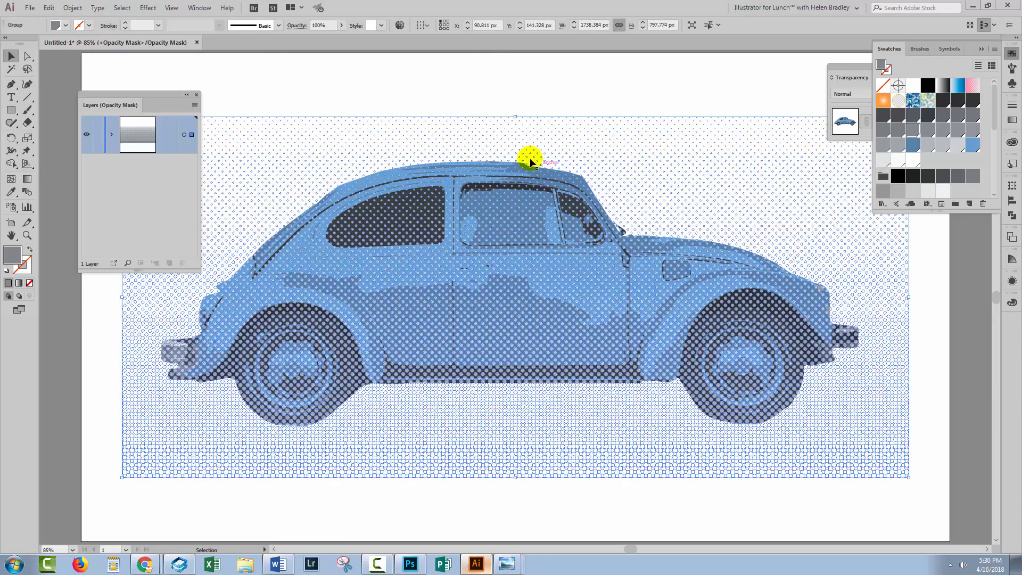
pyautogui.click(519, 100)
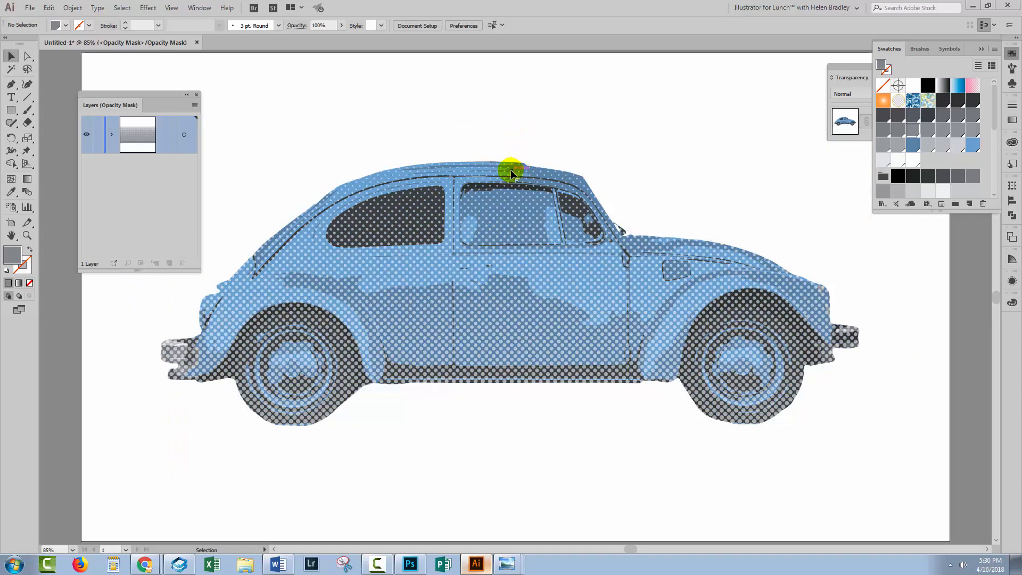
pyautogui.click(481, 122)
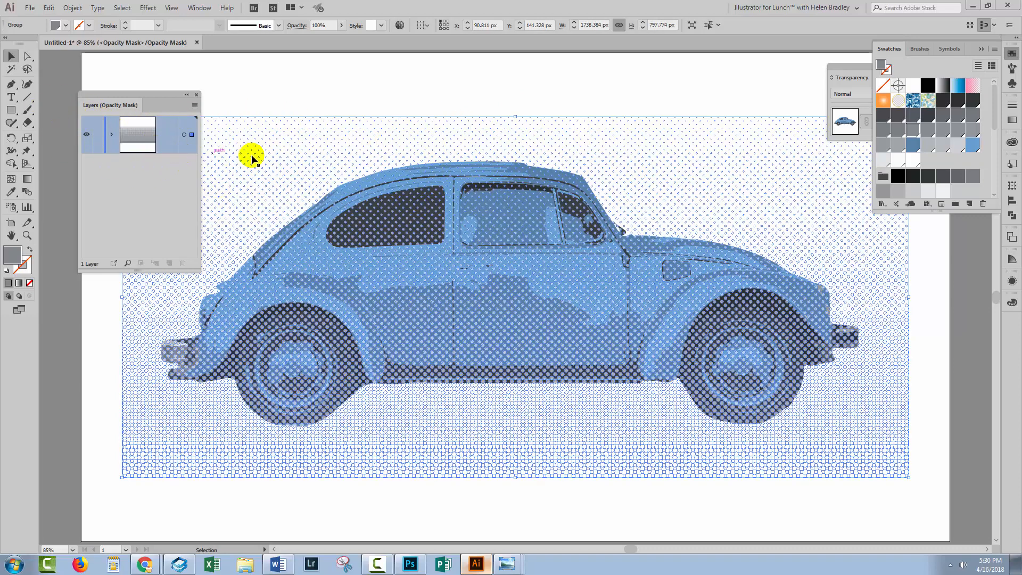
# Put away the swatches and move the halftone group down about 94 px and right about 8 px inside the opacity mask.
pyautogui.click(981, 49)
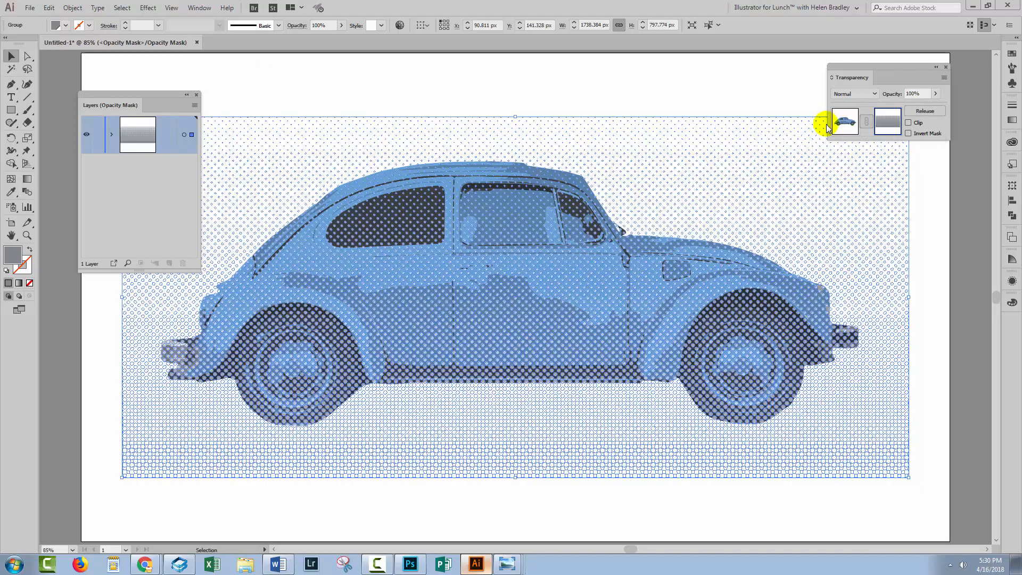
pyautogui.moveTo(712, 150); pyautogui.dragTo(717, 190)
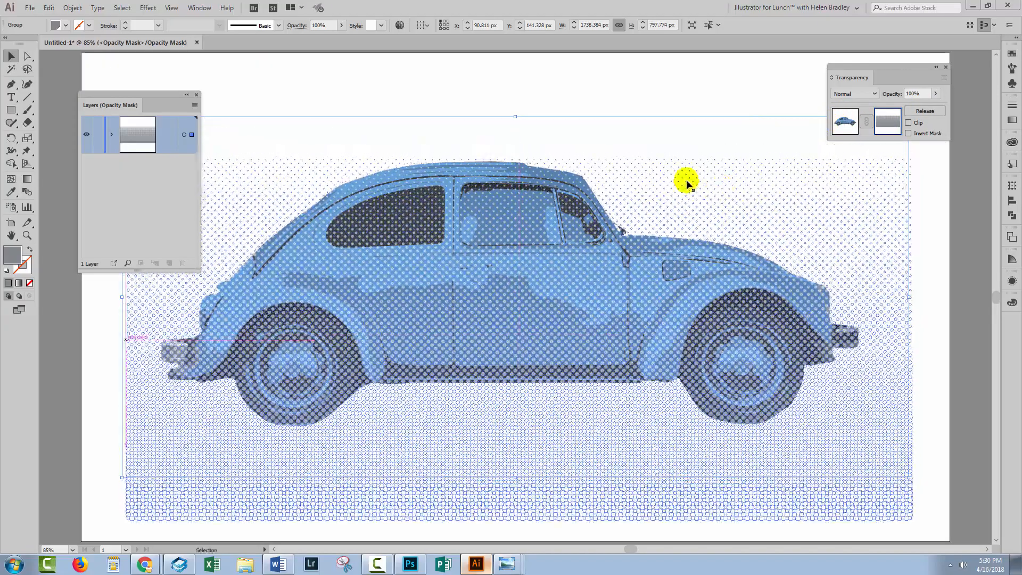
# Recolour the mask's halftone dots with a darker grey fill chosen in the Color Picker, and deselect them.
pyautogui.doubleClick(12, 257)
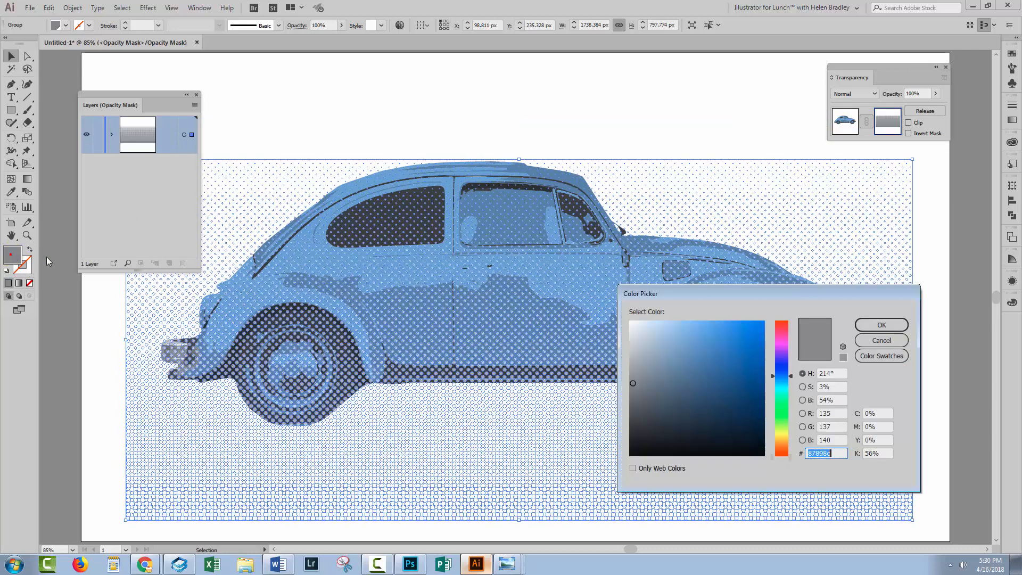
pyautogui.click(630, 415)
pyautogui.click(879, 325)
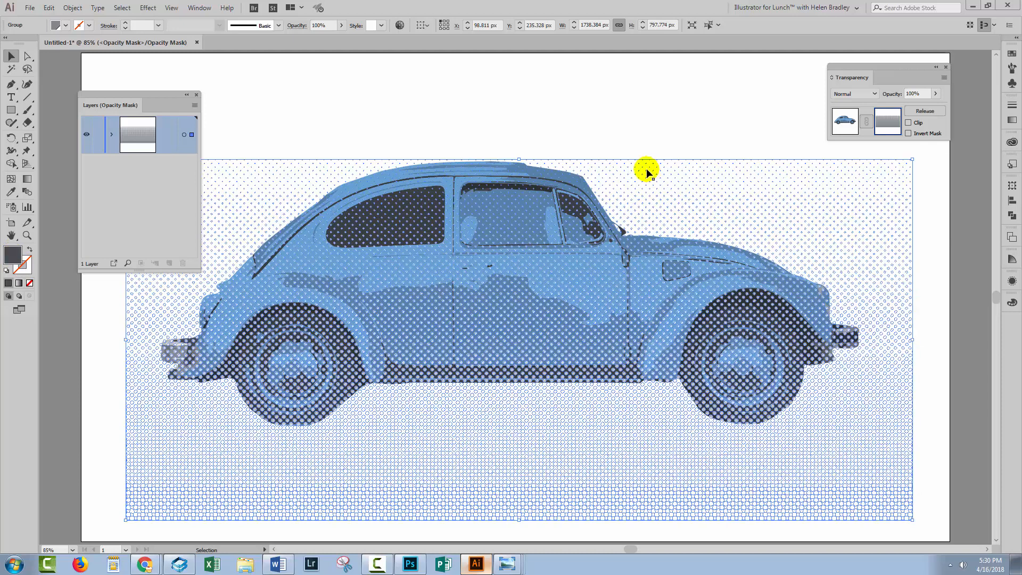
pyautogui.click(592, 110)
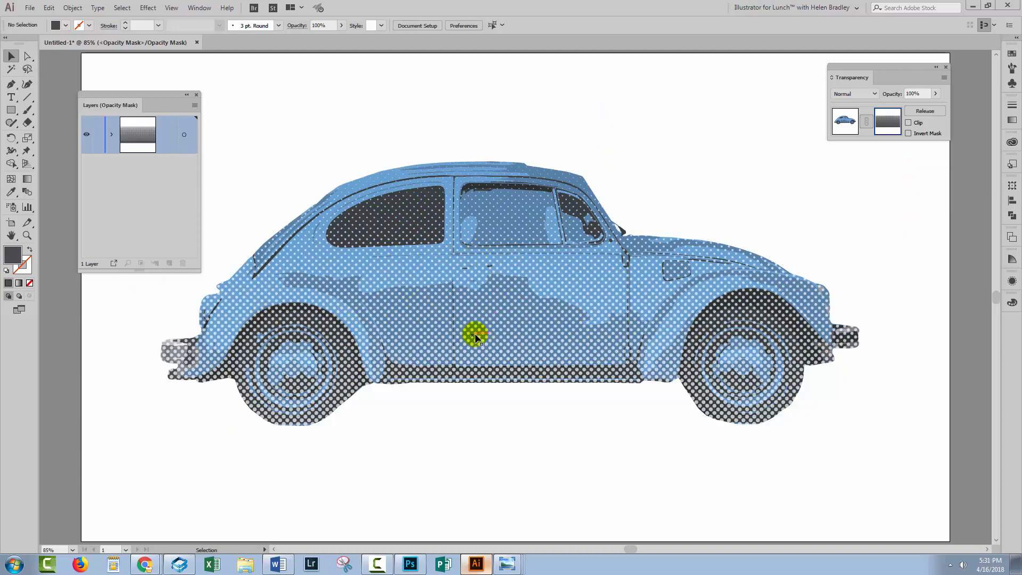
# Leave the opacity mask, return to editing the car artwork, and deselect the car.
pyautogui.click(845, 121)
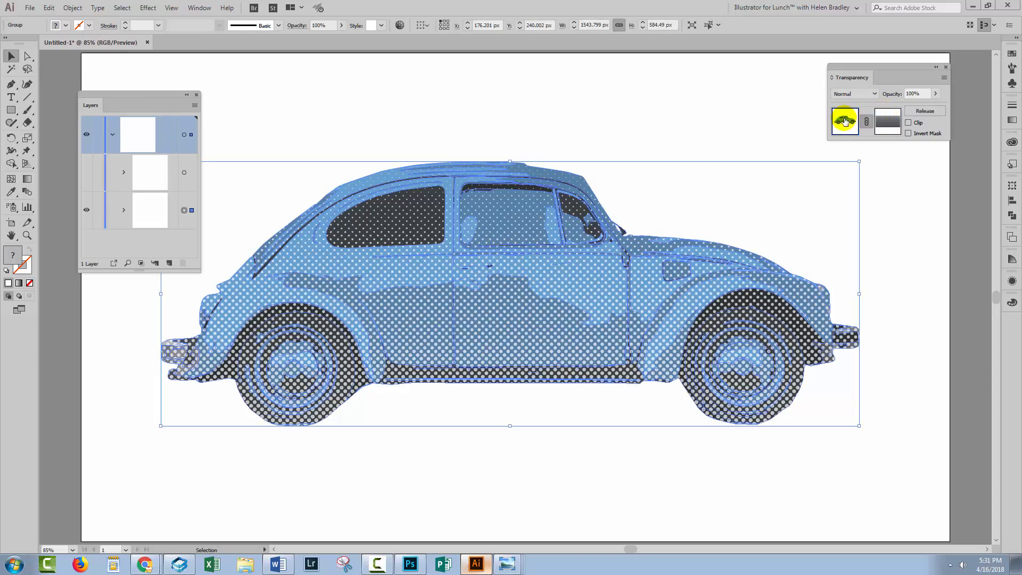
pyautogui.click(423, 83)
pyautogui.click(139, 212)
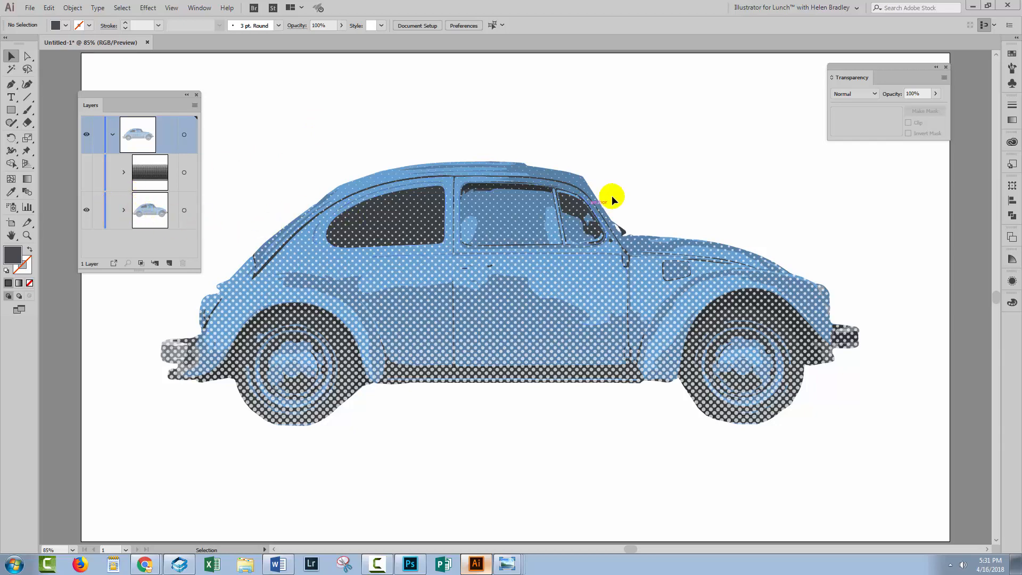
# Target the car group to revisit its opacity mask, switch back to the artwork, and deselect everything.
pyautogui.click(183, 210)
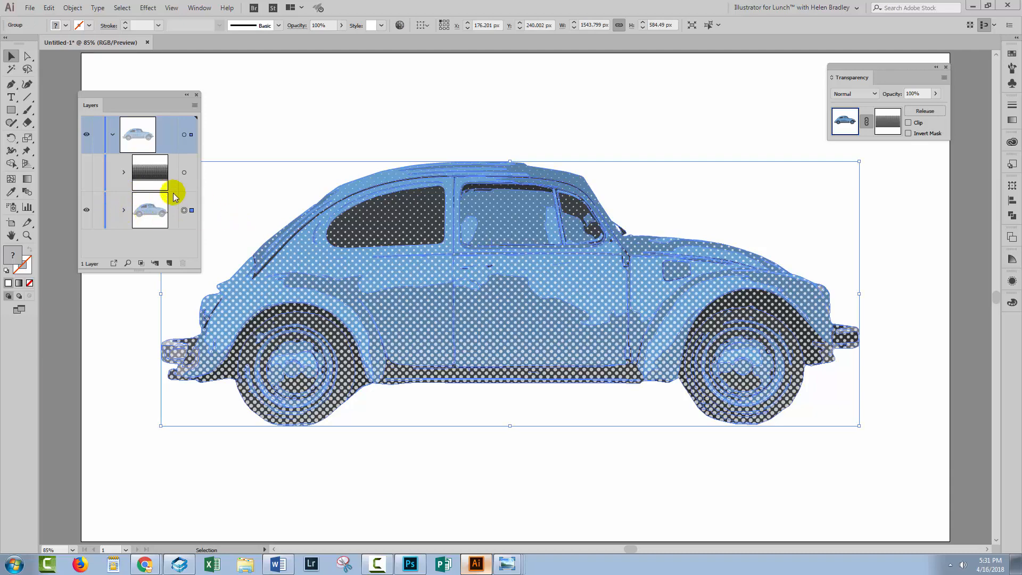
pyautogui.click(887, 117)
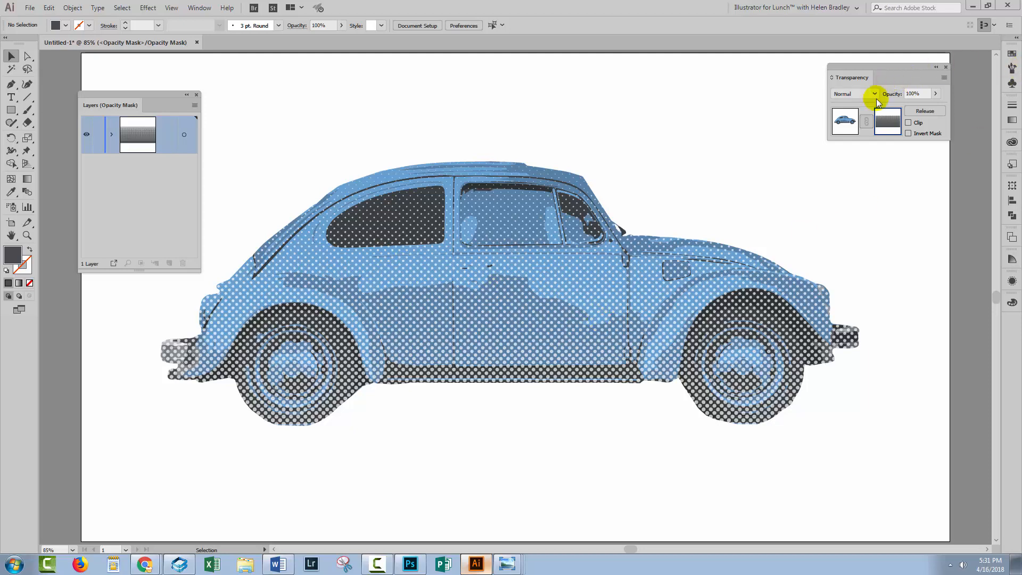
pyautogui.click(845, 124)
pyautogui.click(921, 205)
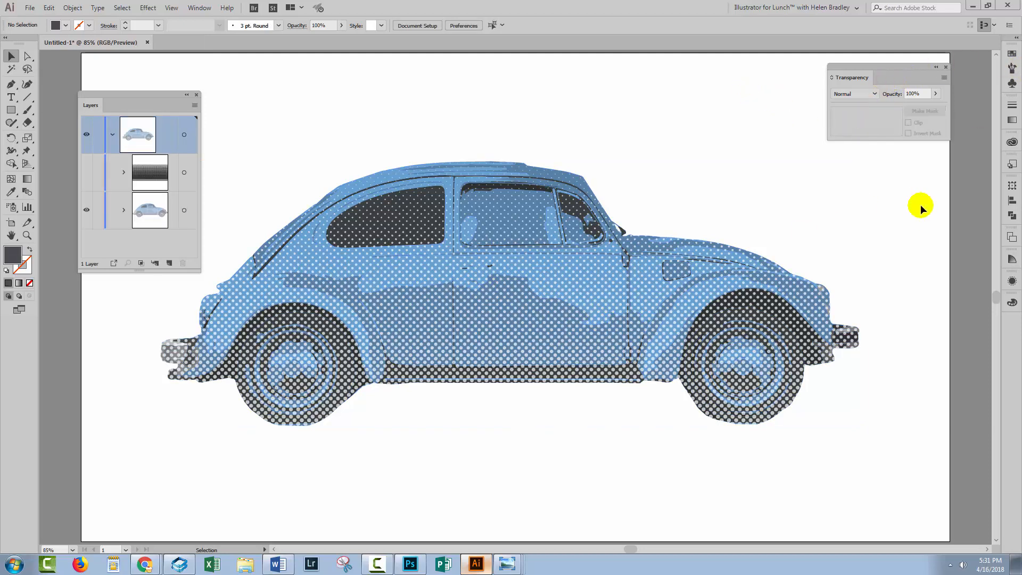